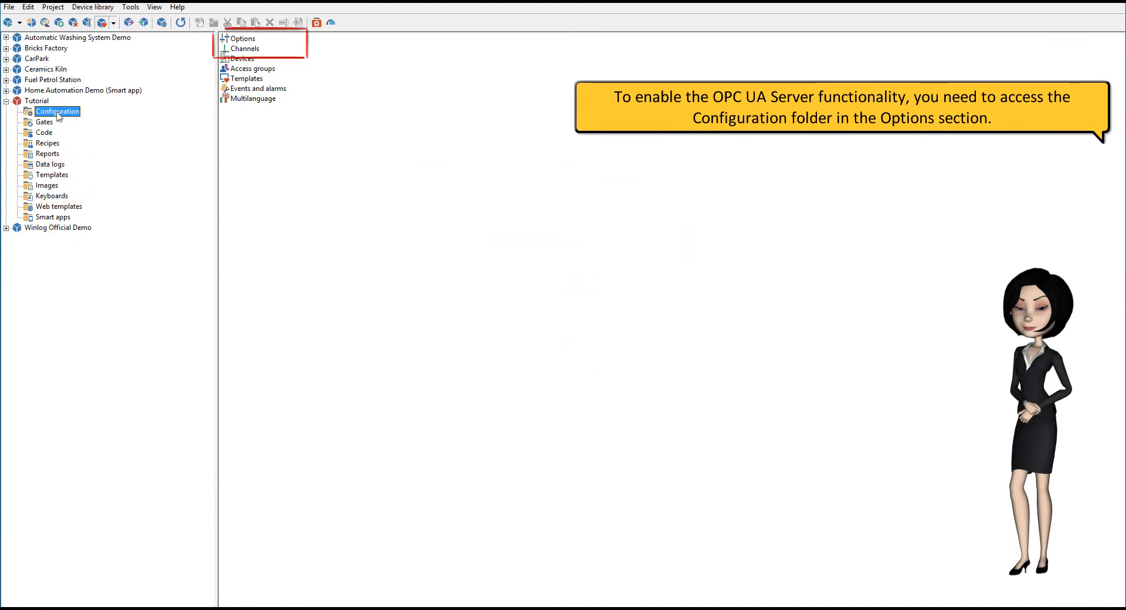
# Enable the OPC UA Server in the sharing settings of the Tutorial project's options.
pyautogui.click(243, 40)
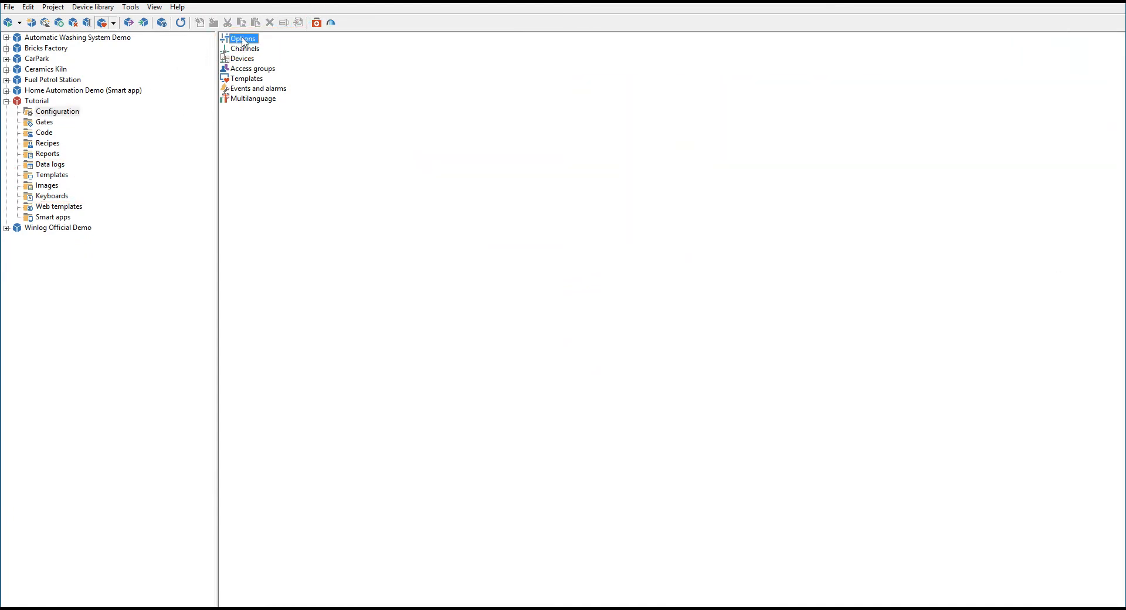
pyautogui.doubleClick(254, 39)
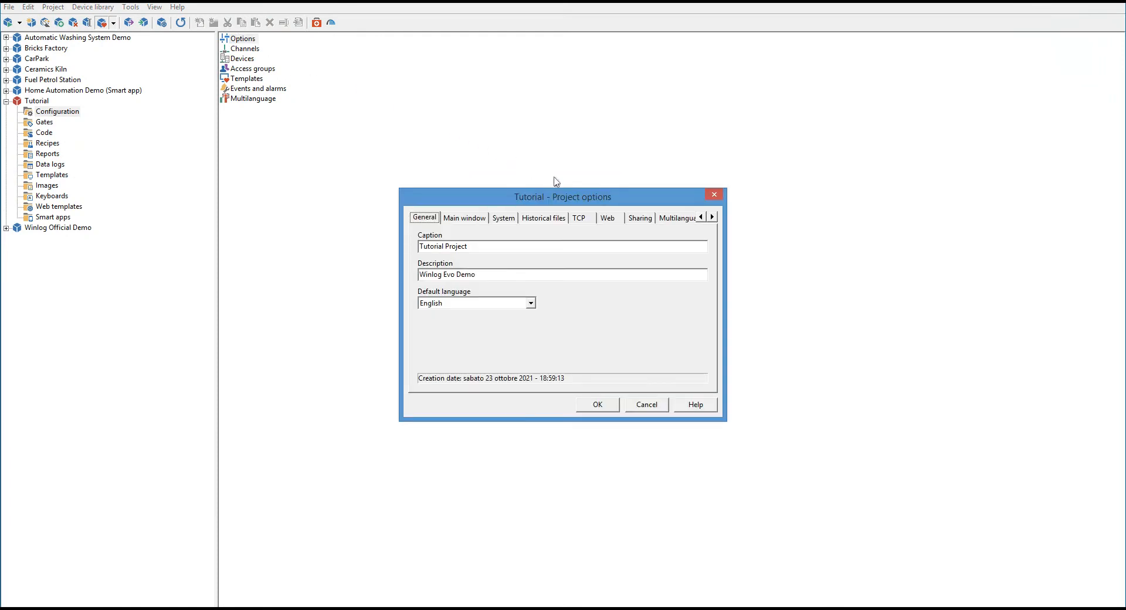
pyautogui.click(638, 220)
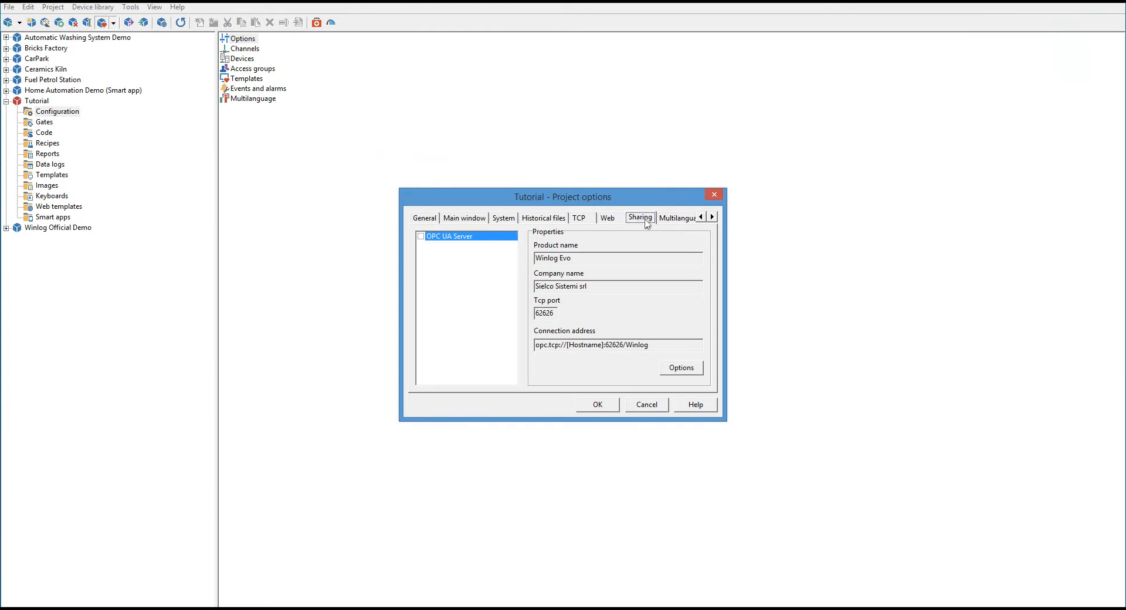
pyautogui.click(420, 236)
# Open the OPC UA Server's options, review its general settings and authentication modes, and keep user authentication as Anonymous.
pyautogui.click(681, 367)
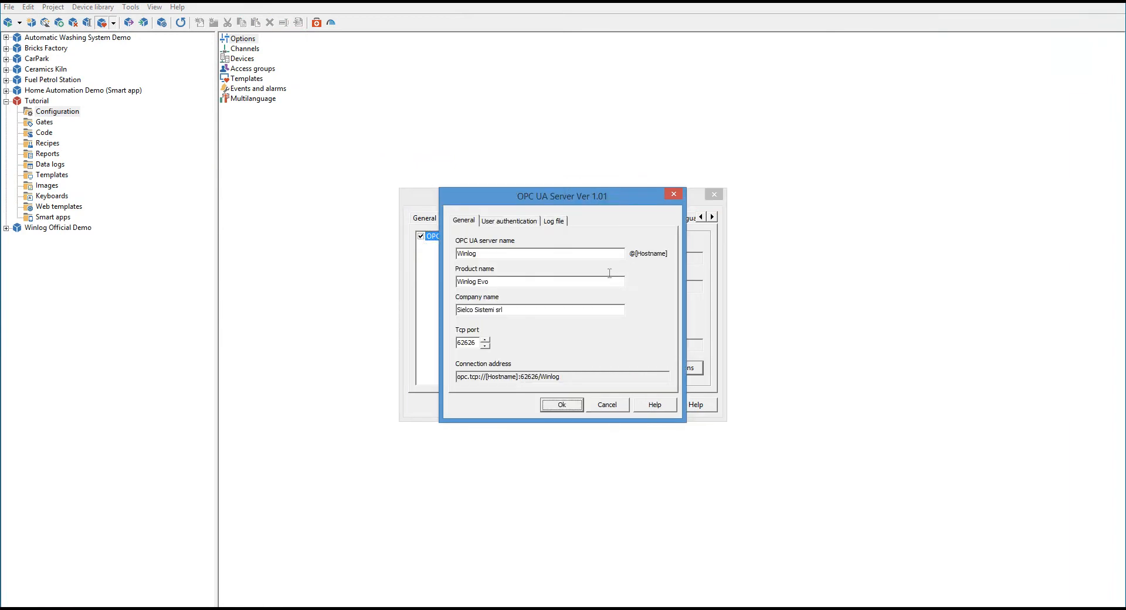
pyautogui.click(591, 251)
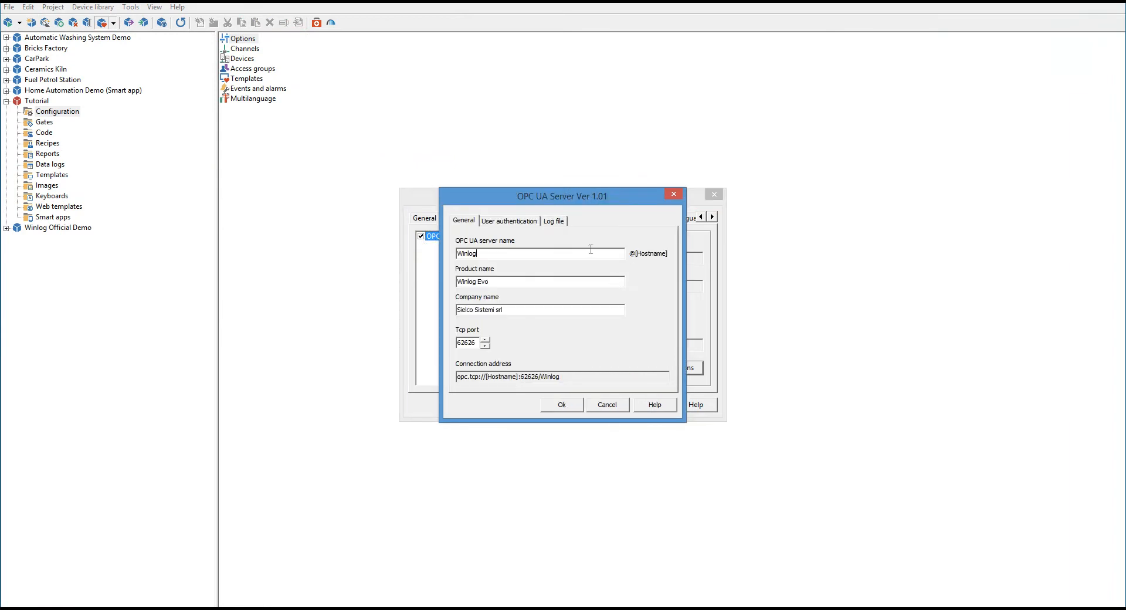
pyautogui.click(567, 373)
pyautogui.click(525, 223)
pyautogui.click(574, 242)
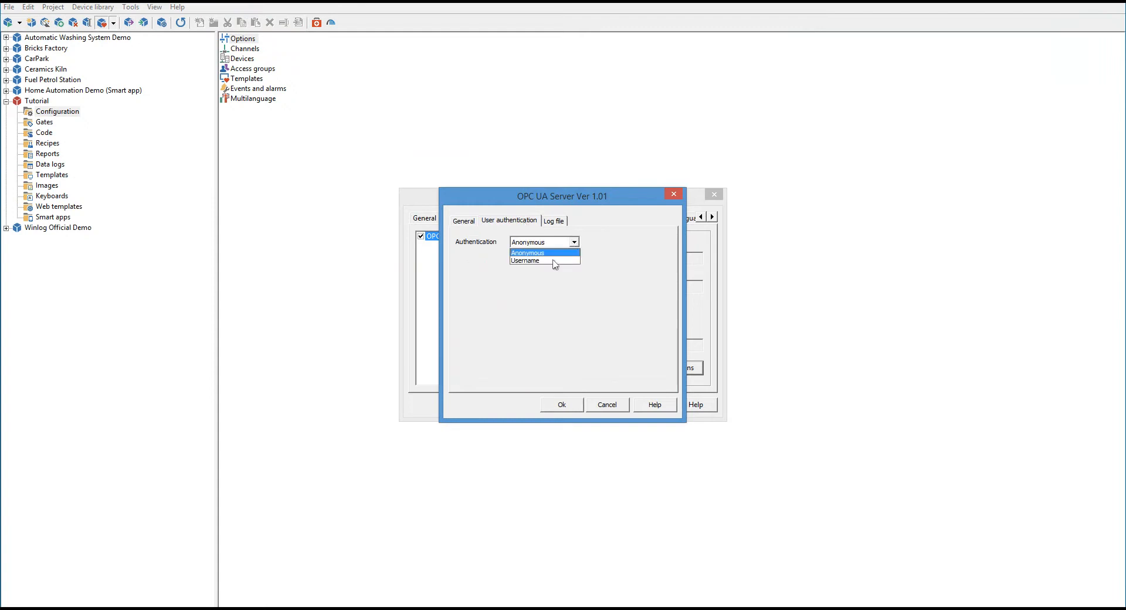
pyautogui.click(553, 260)
pyautogui.click(573, 242)
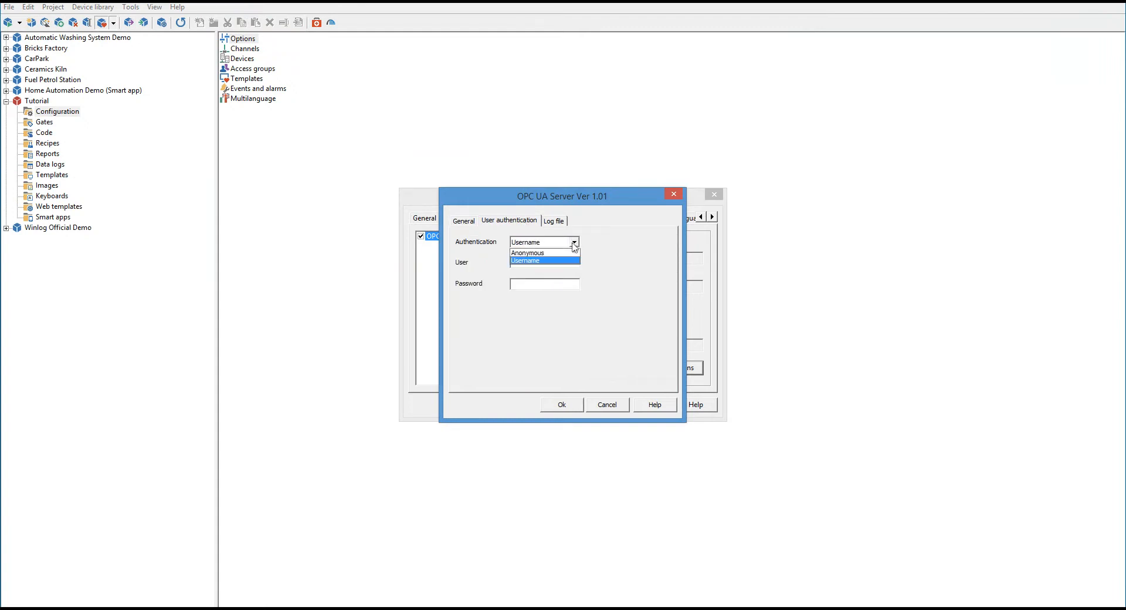
pyautogui.click(555, 250)
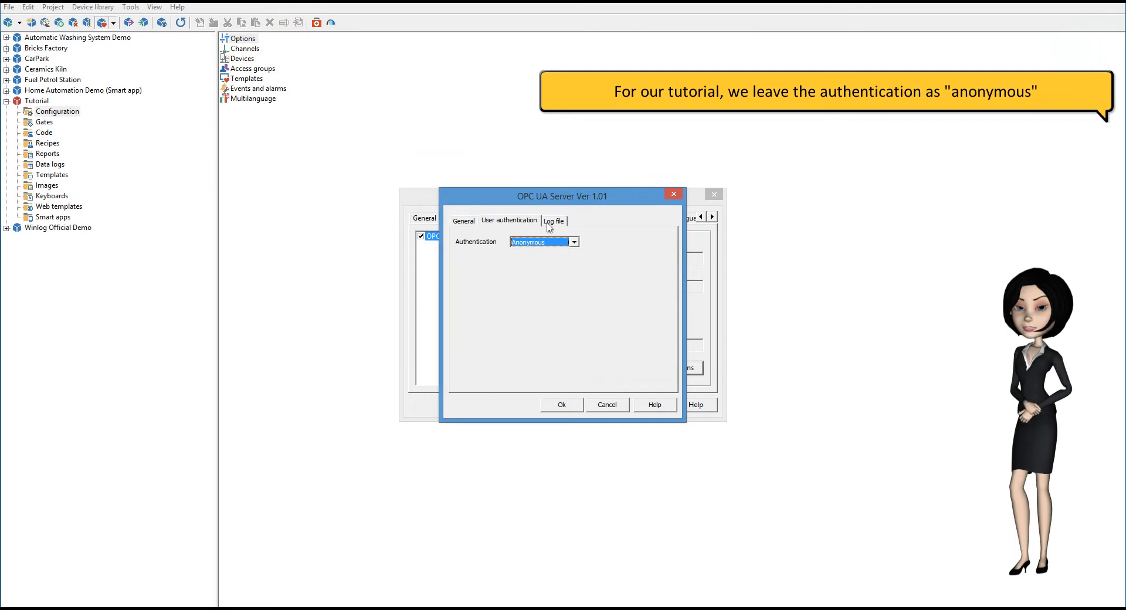
# Enable log file generation for the OPC UA Server and accept the server and project options.
pyautogui.click(551, 223)
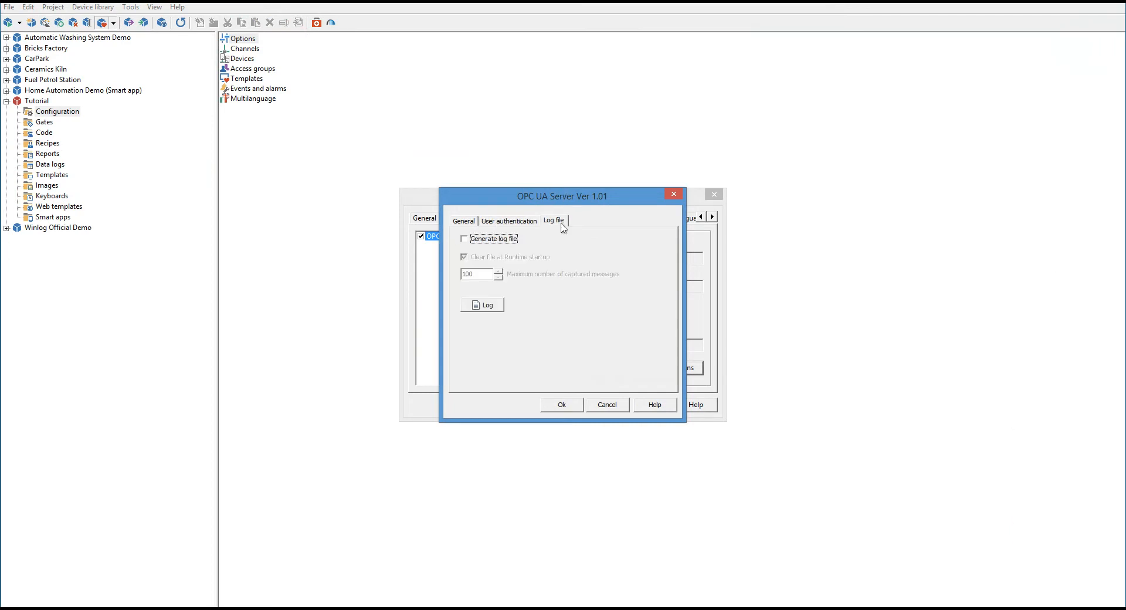
pyautogui.click(465, 239)
pyautogui.click(560, 404)
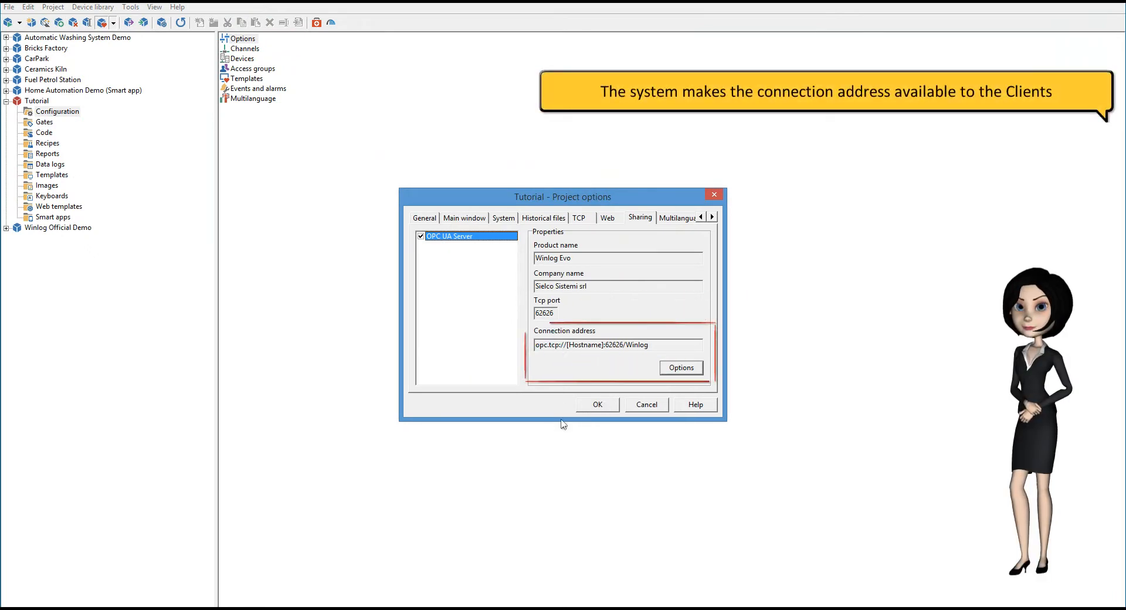
pyautogui.click(605, 406)
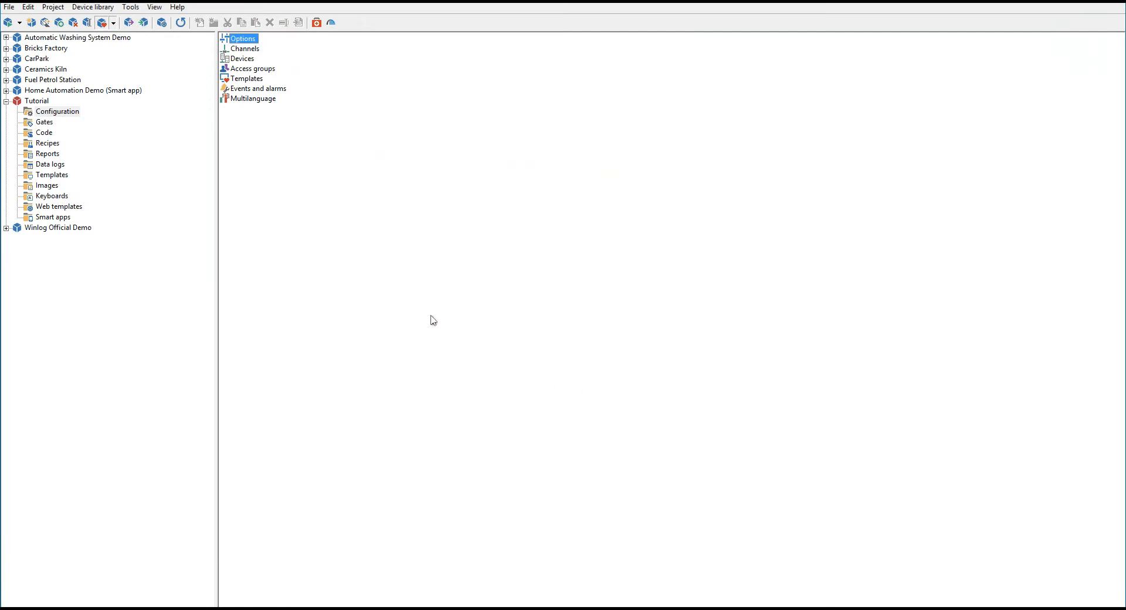
# Share the Temperature numeric gate through the OPC UA Server with read-only access, keeping the browse name <Type>,<GateId>,<NId>.
pyautogui.click(50, 124)
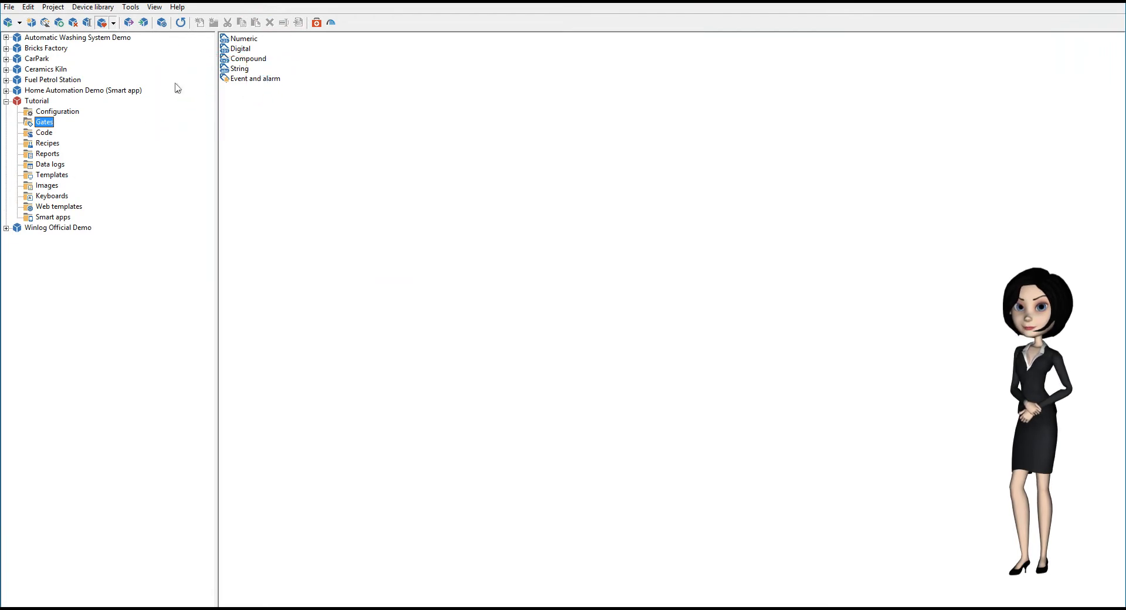
pyautogui.doubleClick(244, 39)
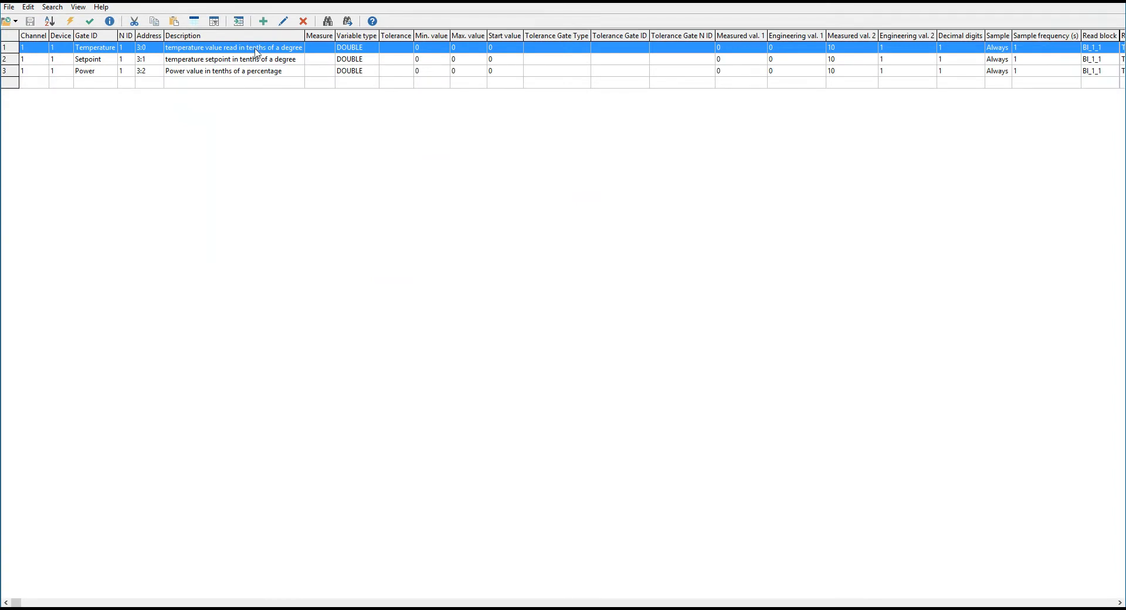
pyautogui.doubleClick(257, 53)
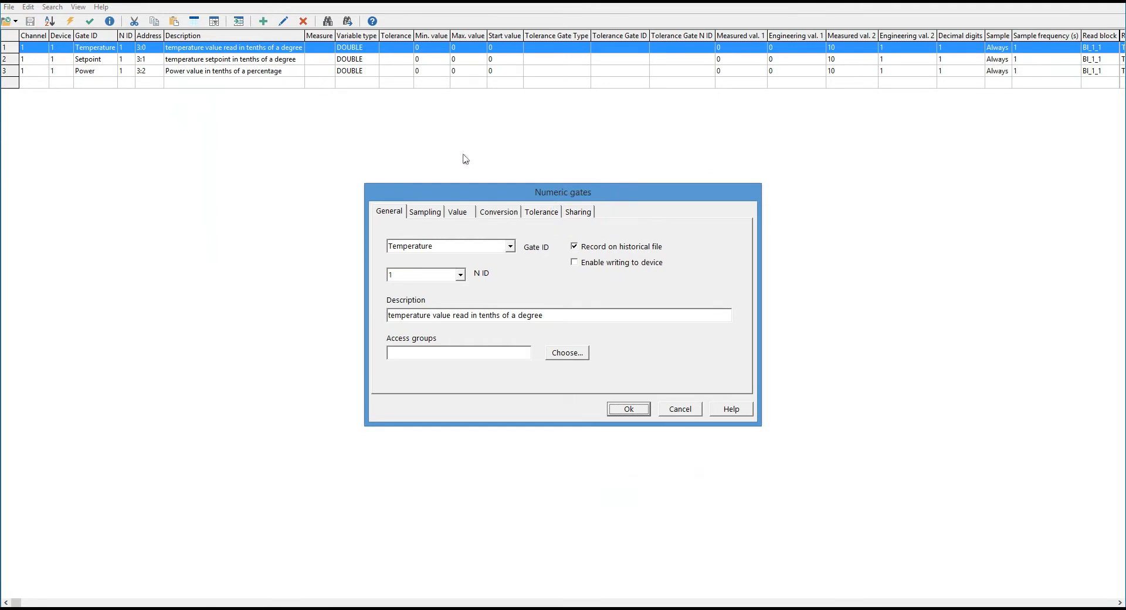
pyautogui.click(577, 211)
pyautogui.click(505, 246)
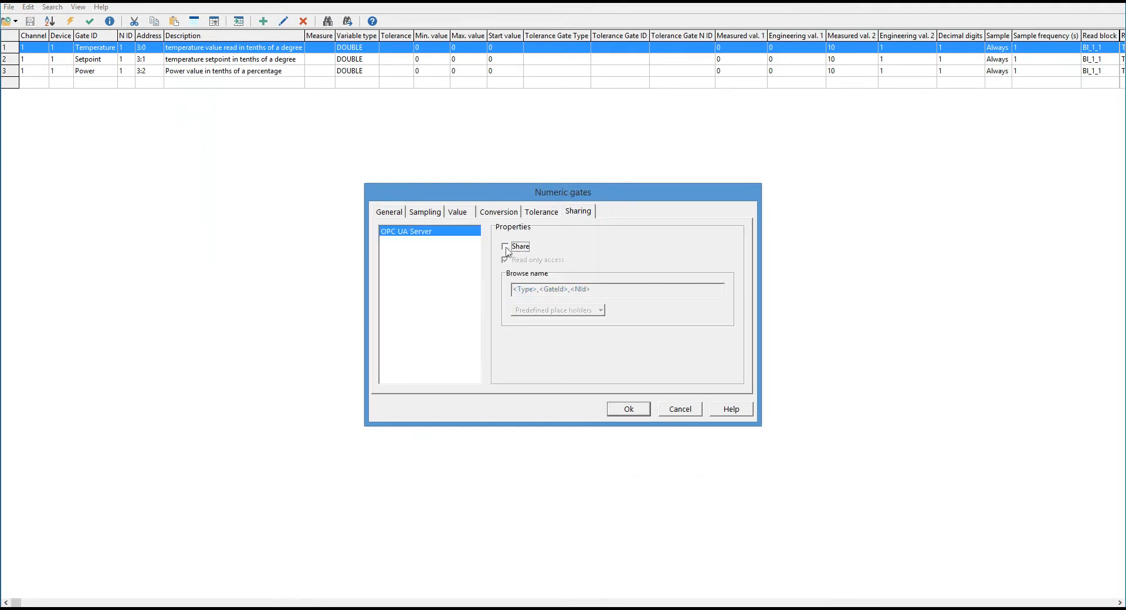
pyautogui.click(505, 246)
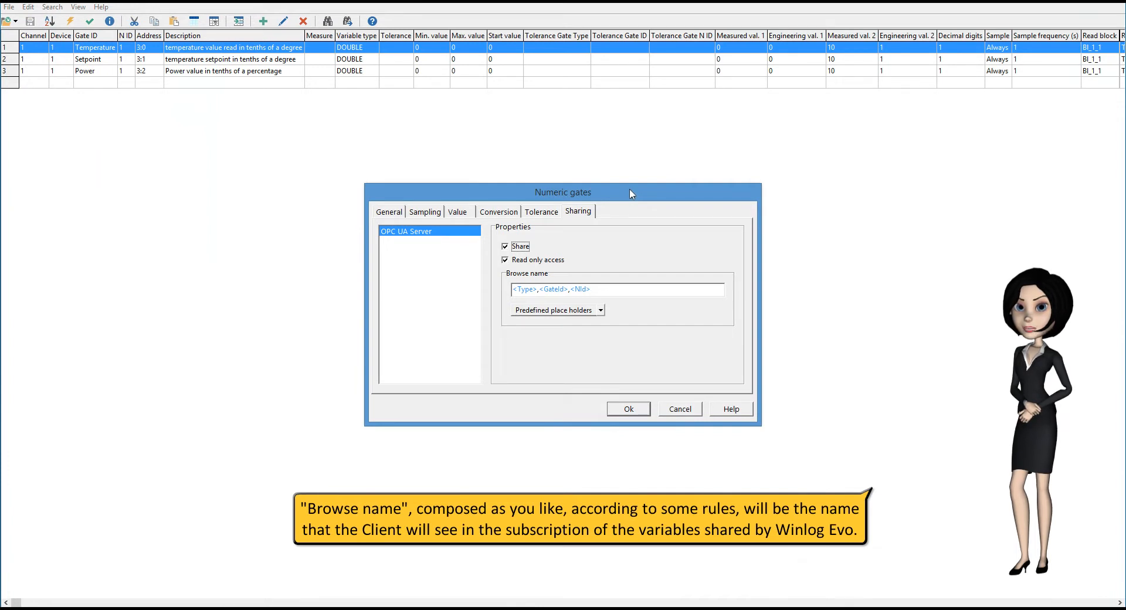
pyautogui.click(633, 410)
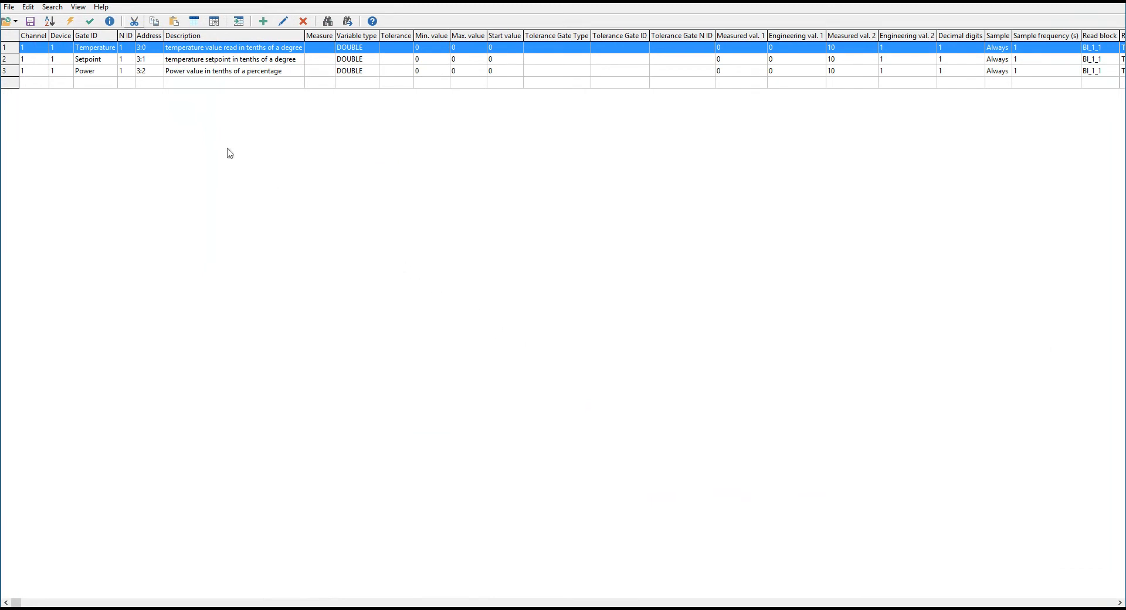
# Share the Setpoint and Power numeric gates through the OPC UA Server with read-only access turned off.
pyautogui.doubleClick(94, 63)
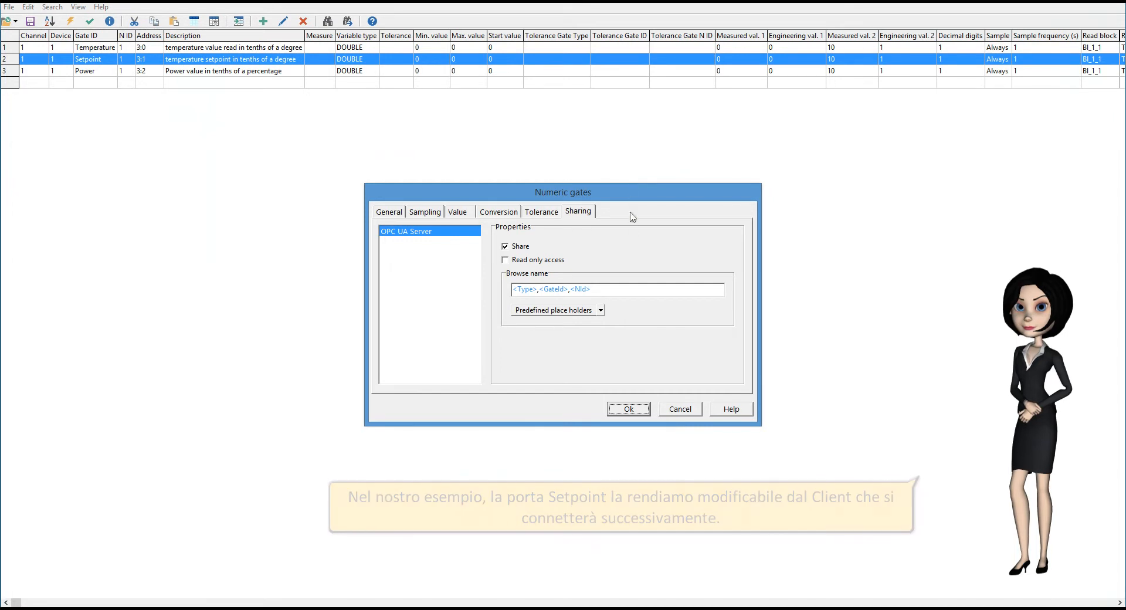
pyautogui.click(623, 409)
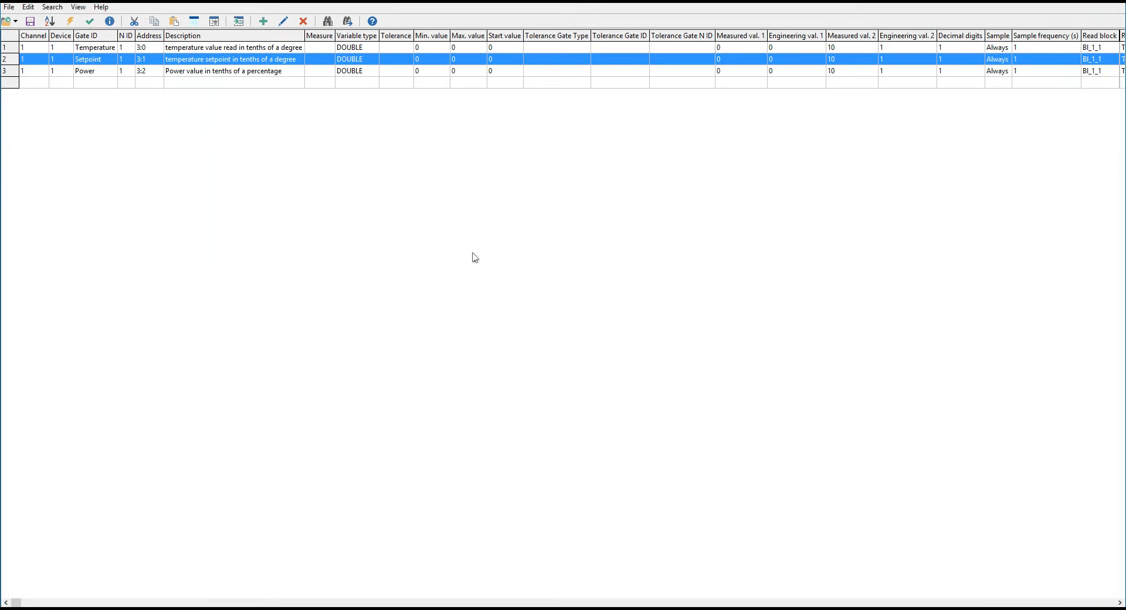
pyautogui.click(292, 69)
pyautogui.doubleClick(293, 71)
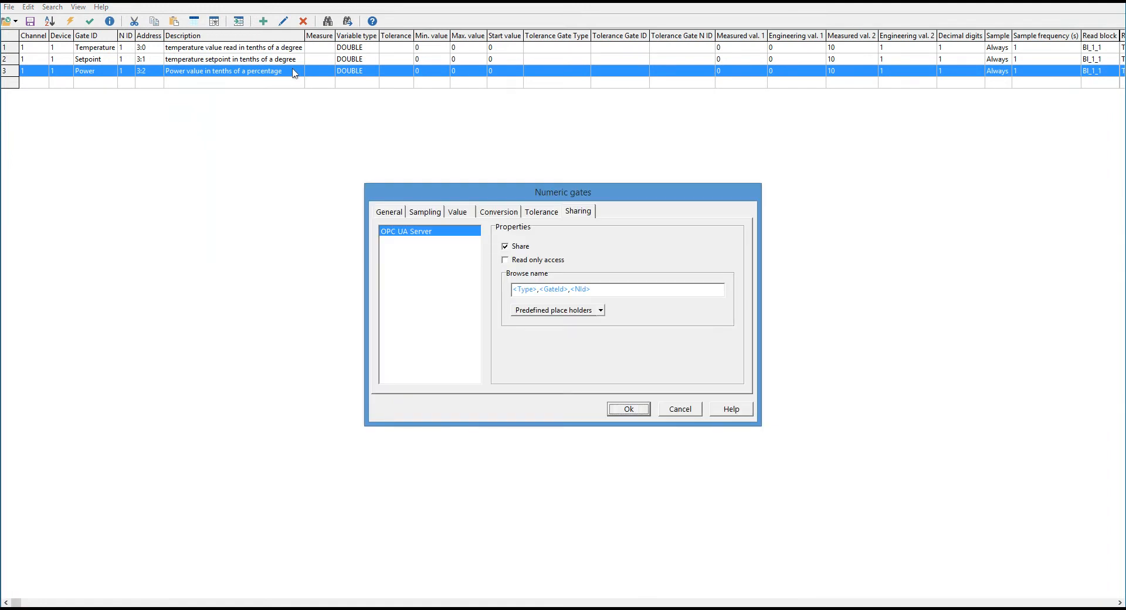
pyautogui.click(628, 408)
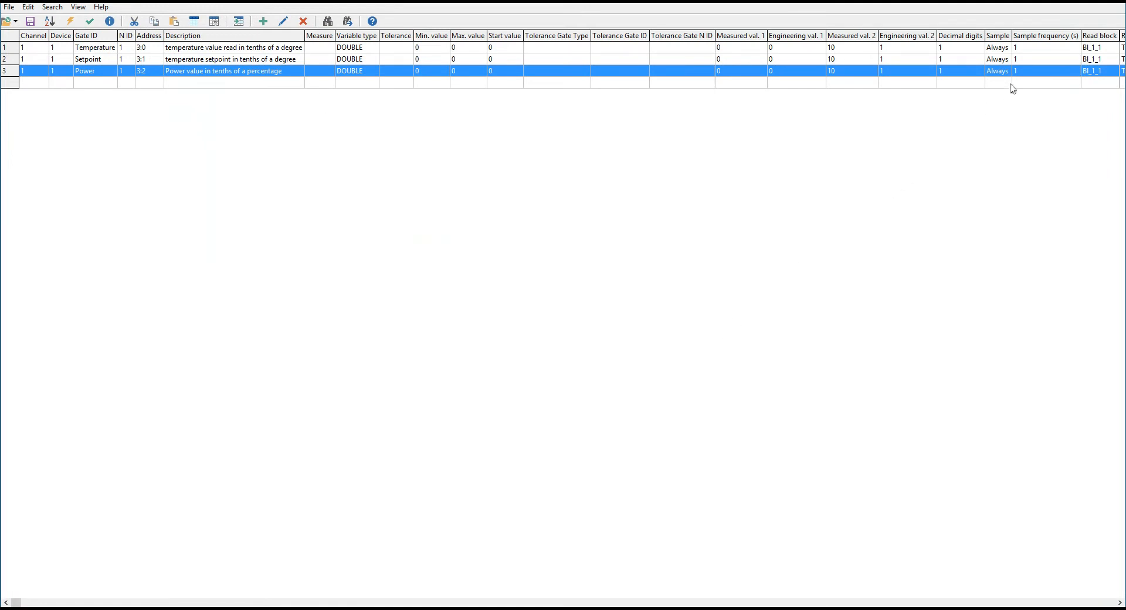
# Close the numeric gates table, saving its changes and accepting the demonstration mode notice.
pyautogui.click(1111, 6)
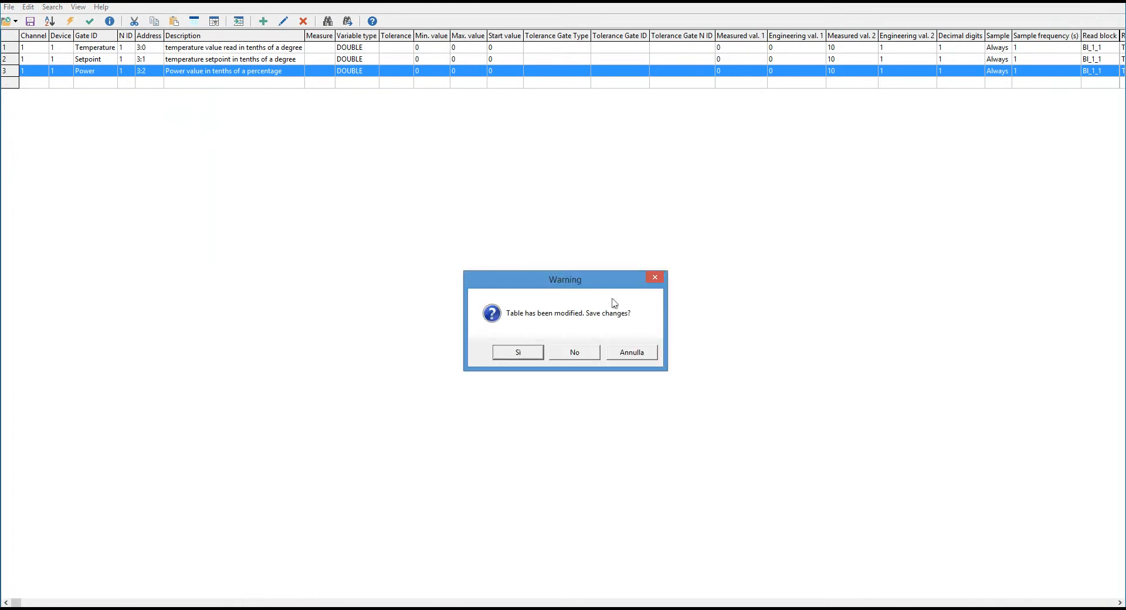
pyautogui.click(527, 353)
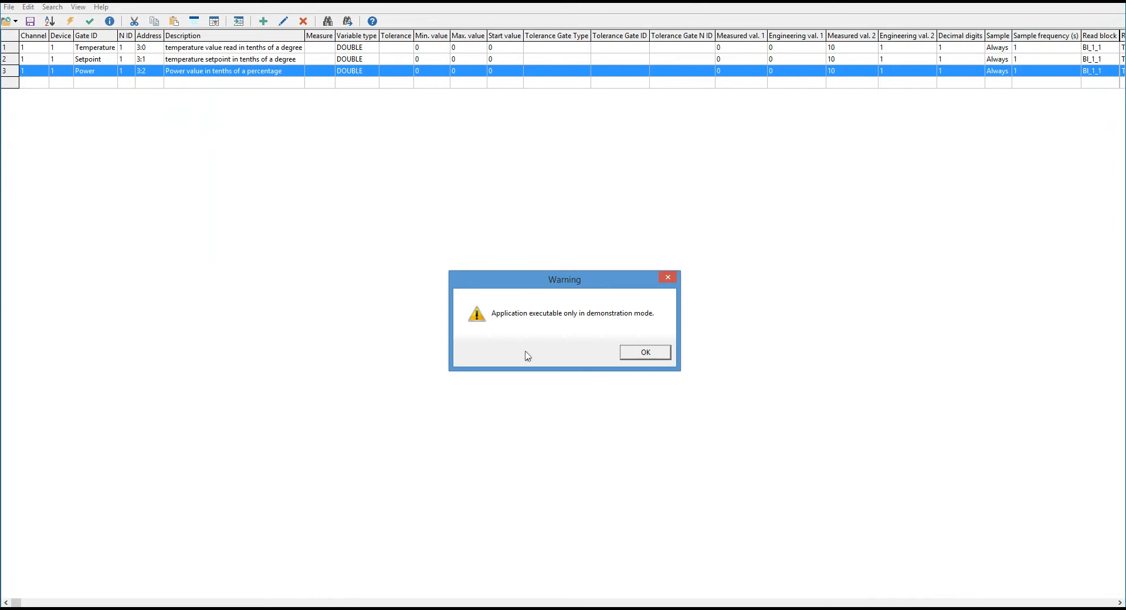
pyautogui.click(657, 352)
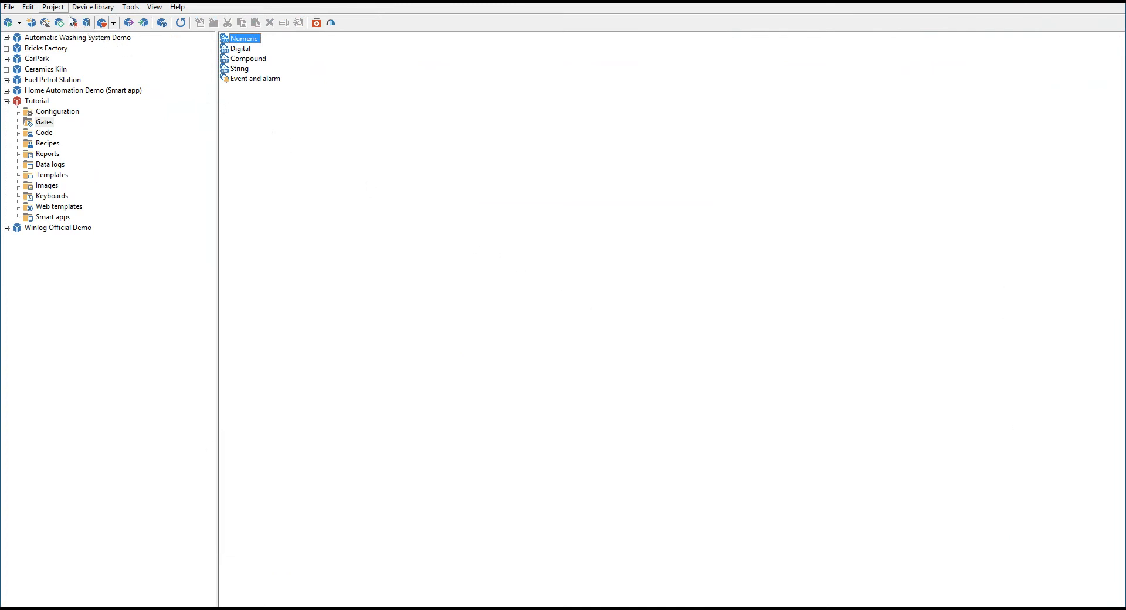
# Run the Tutorial project and log in to the supervisor with the operator's username.
pyautogui.click(53, 7)
pyautogui.click(54, 23)
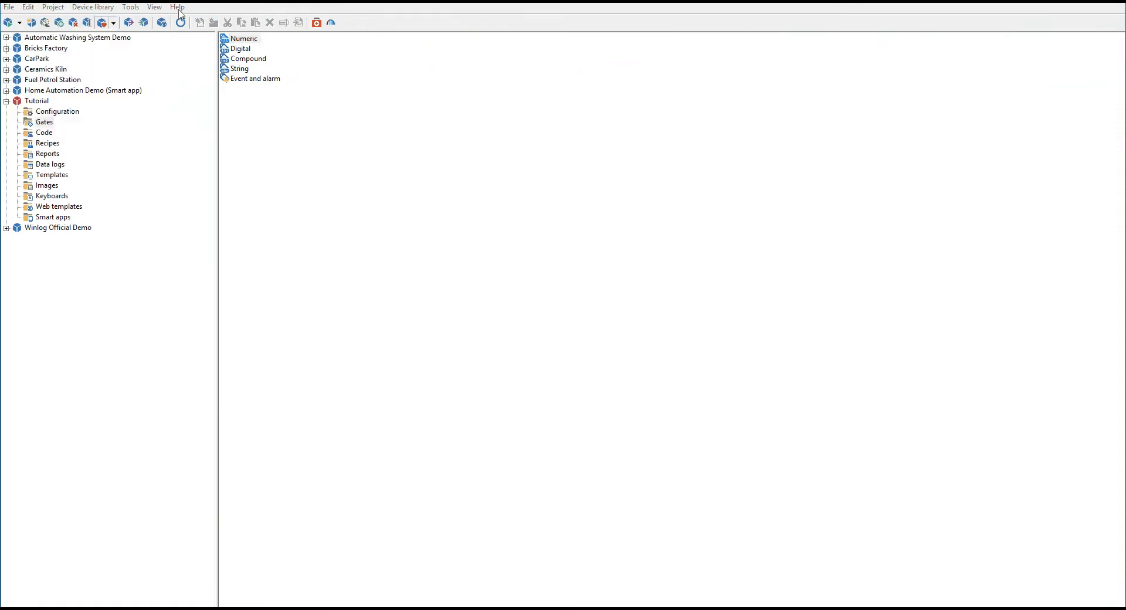
pyautogui.click(195, 8)
pyautogui.click(193, 21)
pyautogui.write('Mark')
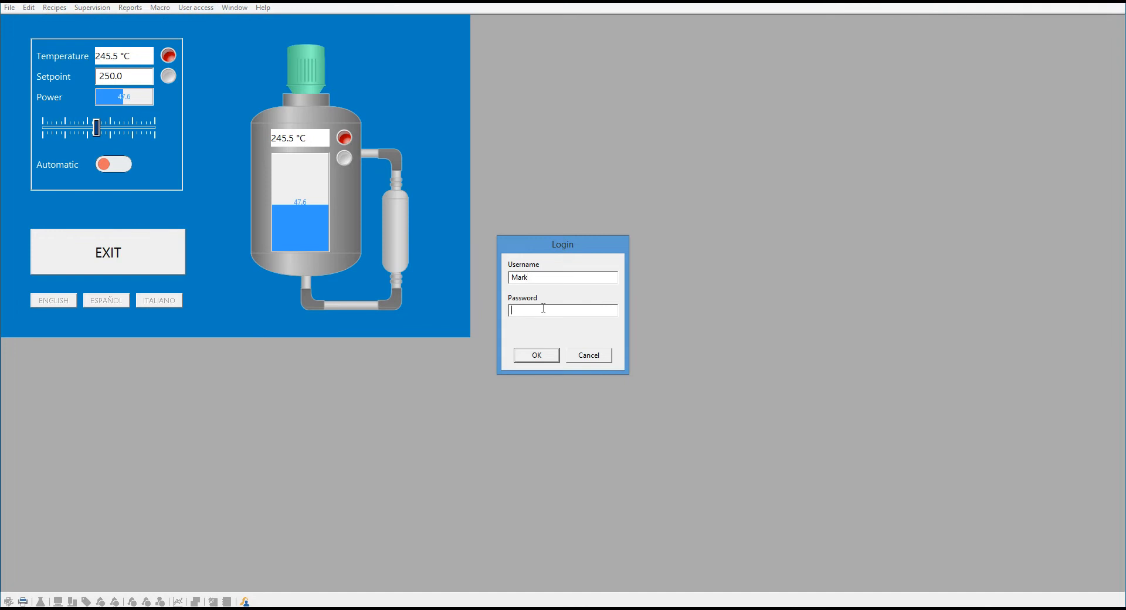
pyautogui.press('Return')
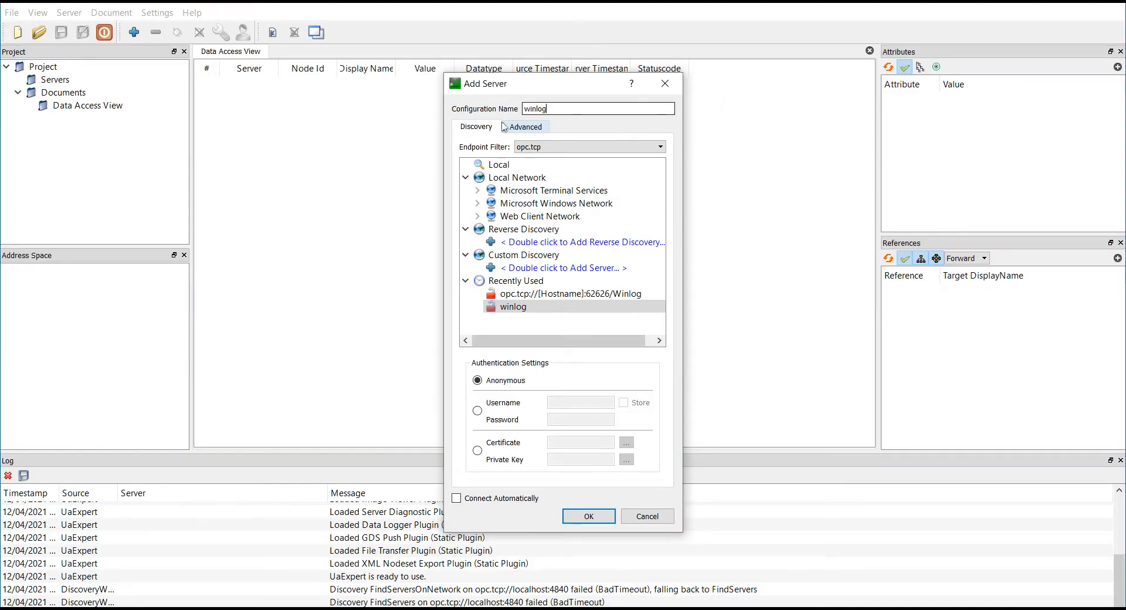
# In UaExpert, add the winlog server with endpoint opc.tcp://localhost:62626/Winlog, no security and anonymous authentication.
pyautogui.click(525, 128)
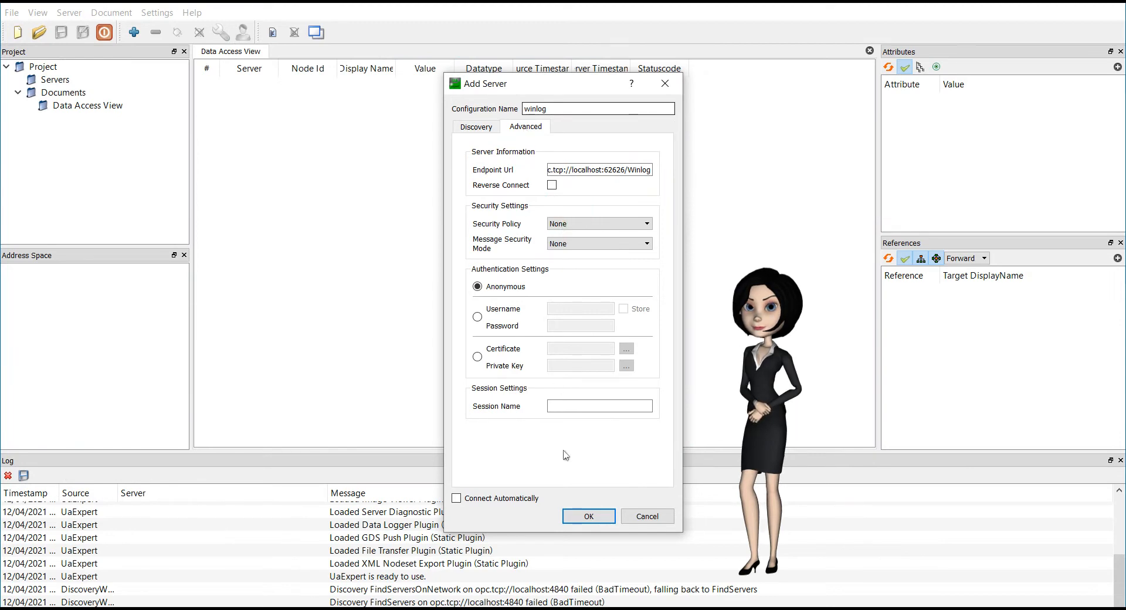
pyautogui.click(588, 516)
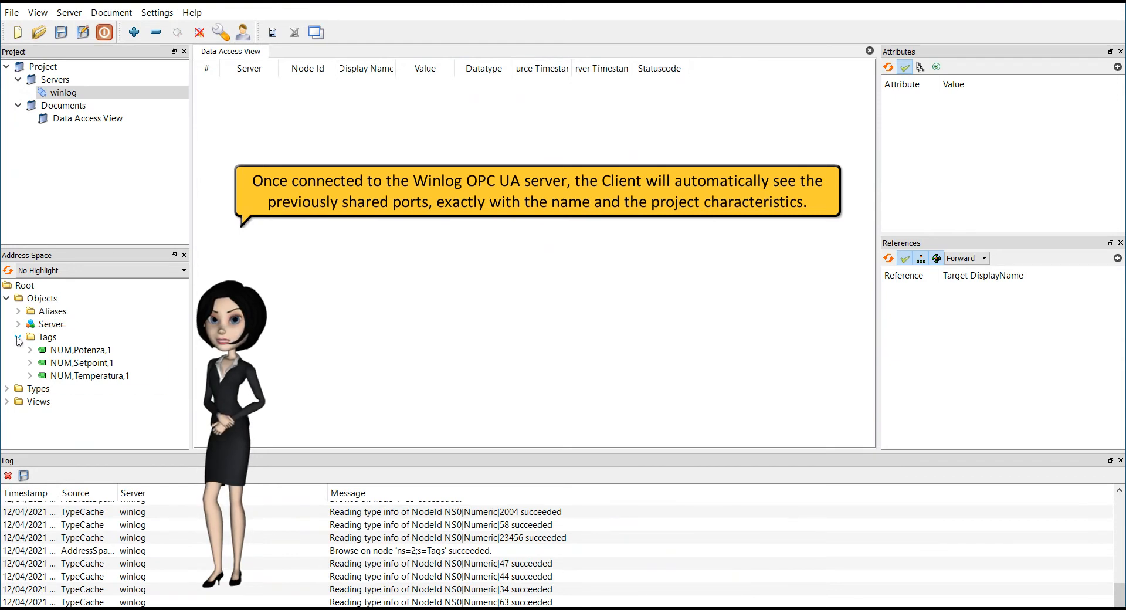
# Add the shared tags NUM,Potenza,1, NUM,Setpoint,1 and NUM,Temperatura,1 to the Data Access View.
pyautogui.doubleClick(54, 352)
pyautogui.doubleClick(91, 363)
pyautogui.doubleClick(120, 378)
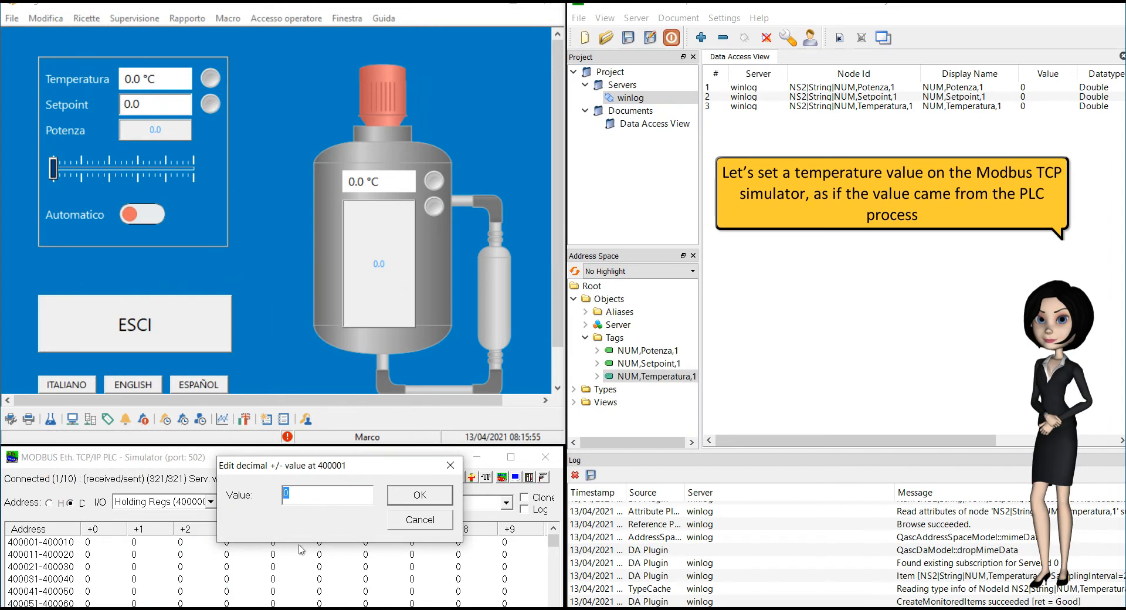
# Set holding register 400001 to 30 in the Modbus TCP/IP PLC simulator.
pyautogui.write('30')
pyautogui.press('Return')
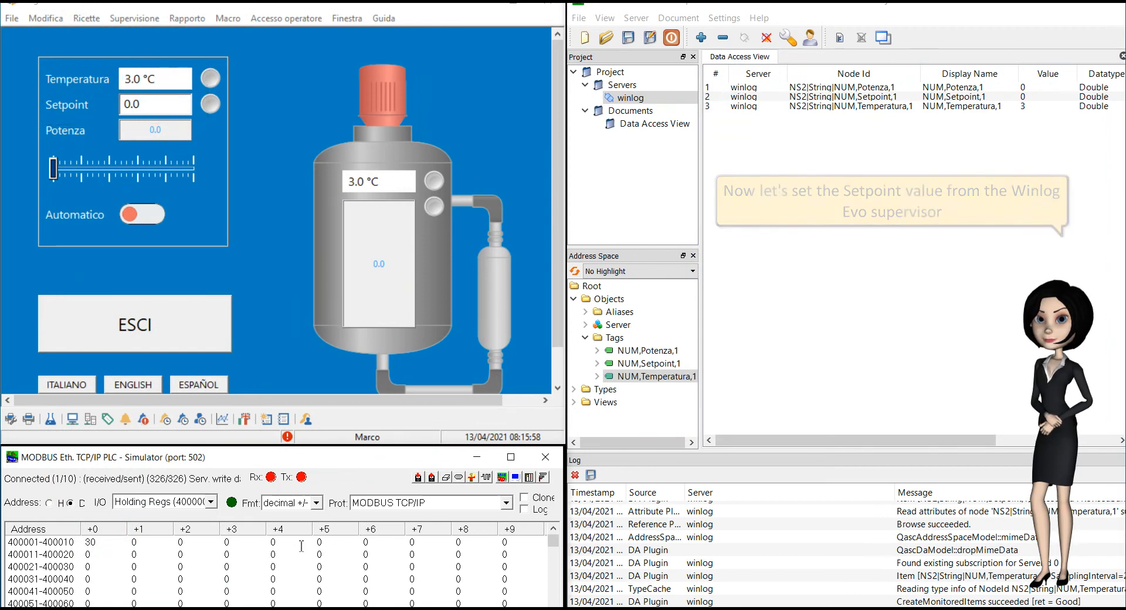
# Set the Setpoint to 20 in the Winlog Evo supervisor.
pyautogui.click(161, 102)
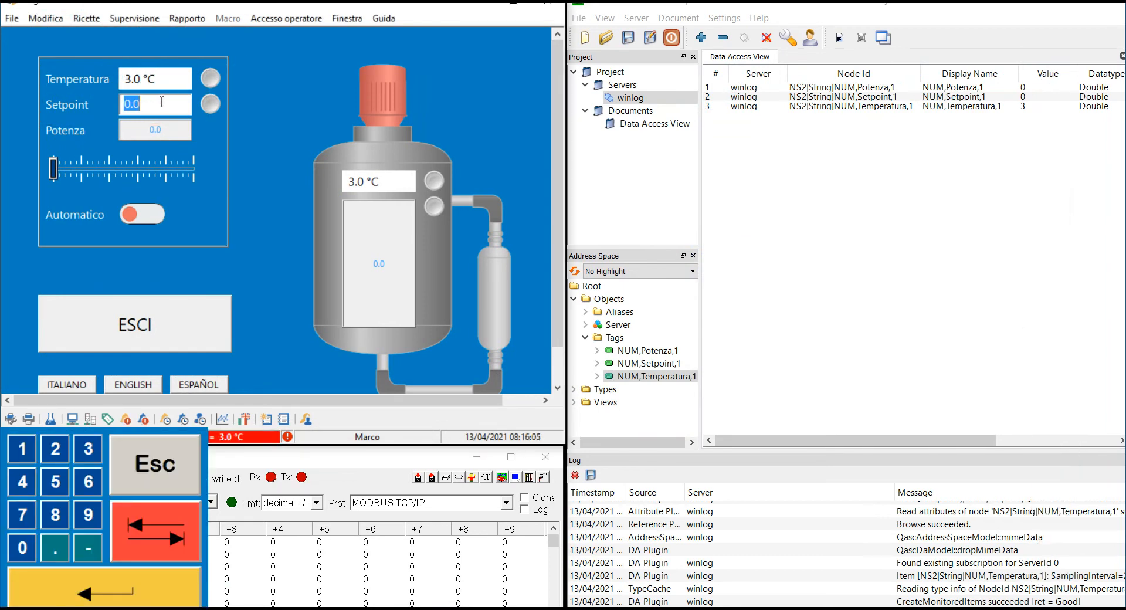
pyautogui.write('20')
pyautogui.press('Return')
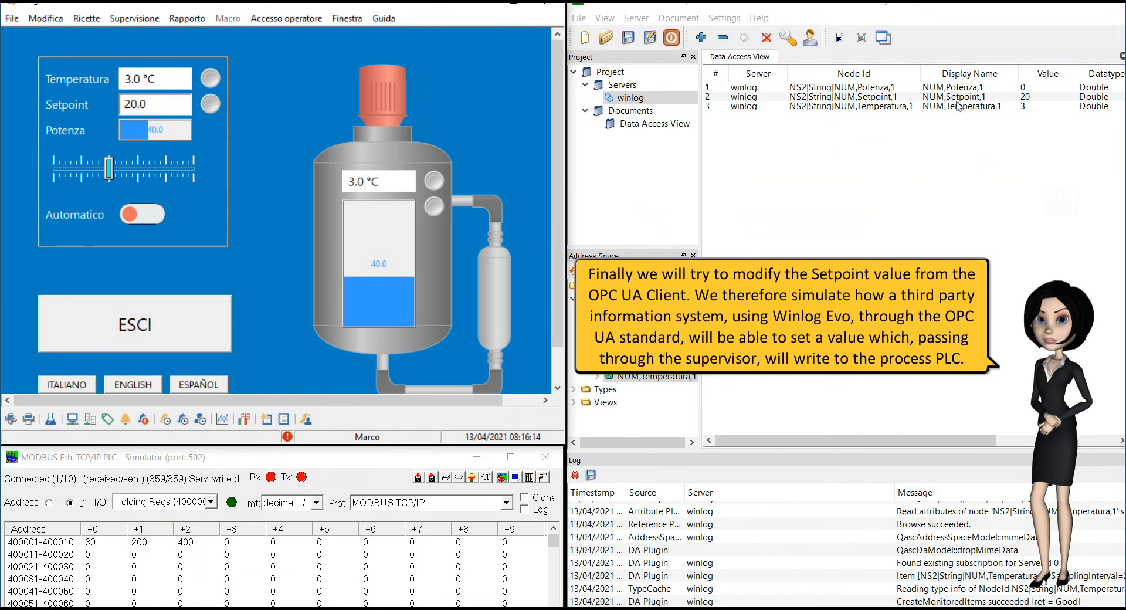
# Write the value 50 to the NUM,Setpoint,1 tag from the UaExpert client's Data Access View.
pyautogui.doubleClick(1029, 98)
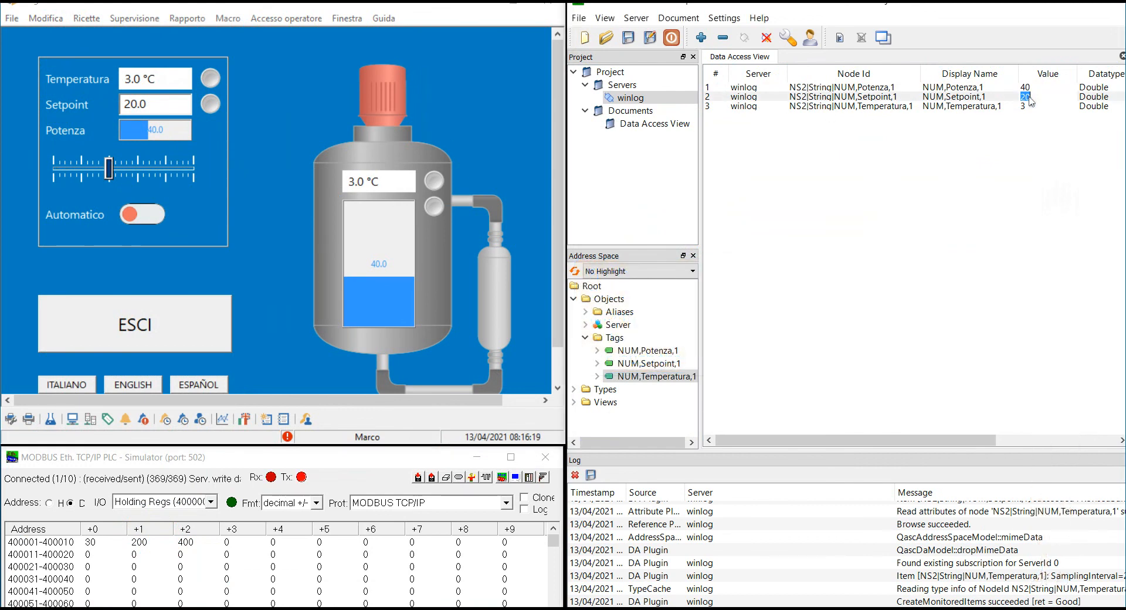
pyautogui.write('50')
pyautogui.press('Return')
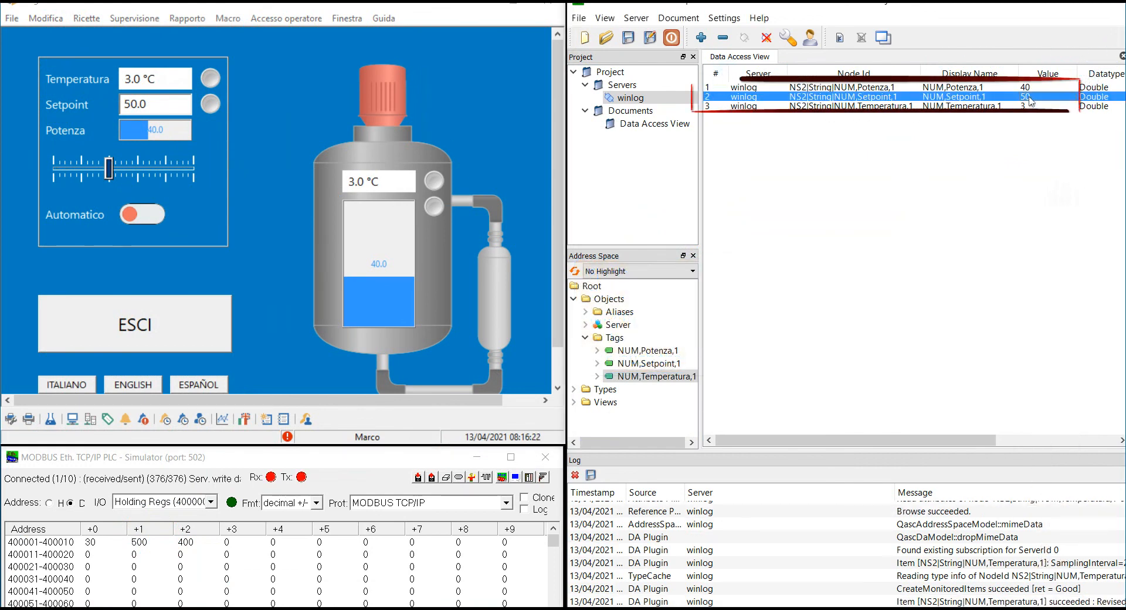